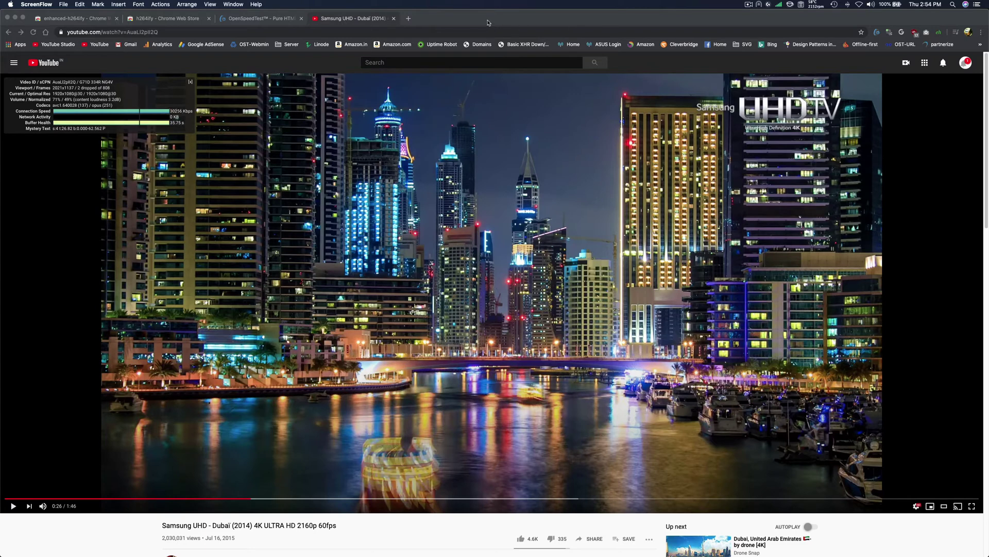
Step: Bring Chrome to the front and go to the h264ify Chrome Web Store page
left_click(340, 27)
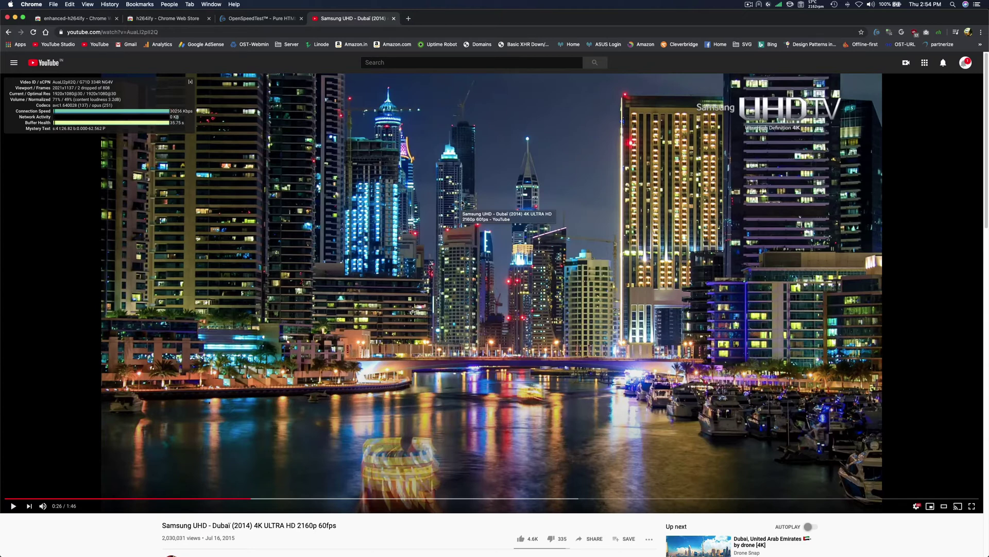
left_click(172, 21)
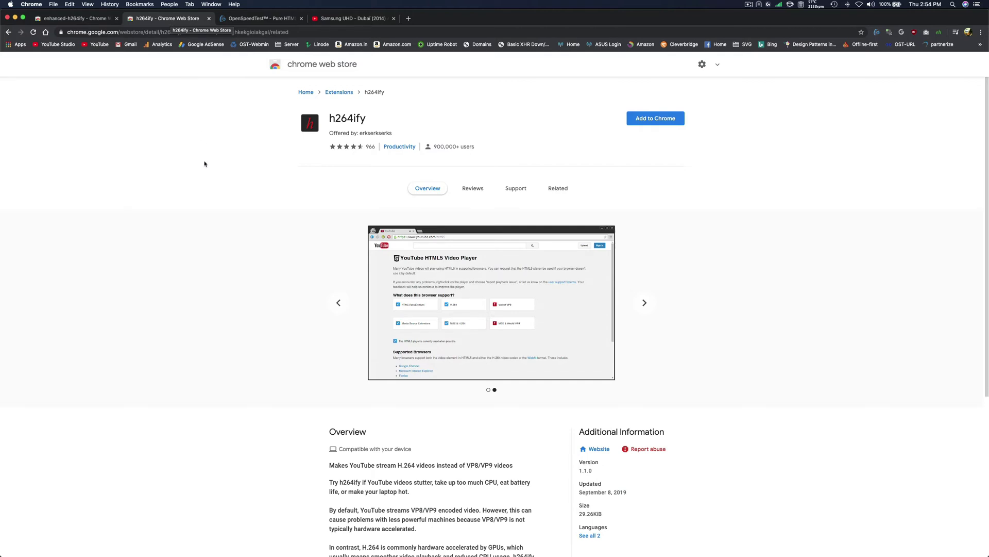
Step: Glance over the enhanced-h264ify listing, Dubai video and h264ify page, ending on OpenSpeedTest
left_click(77, 18)
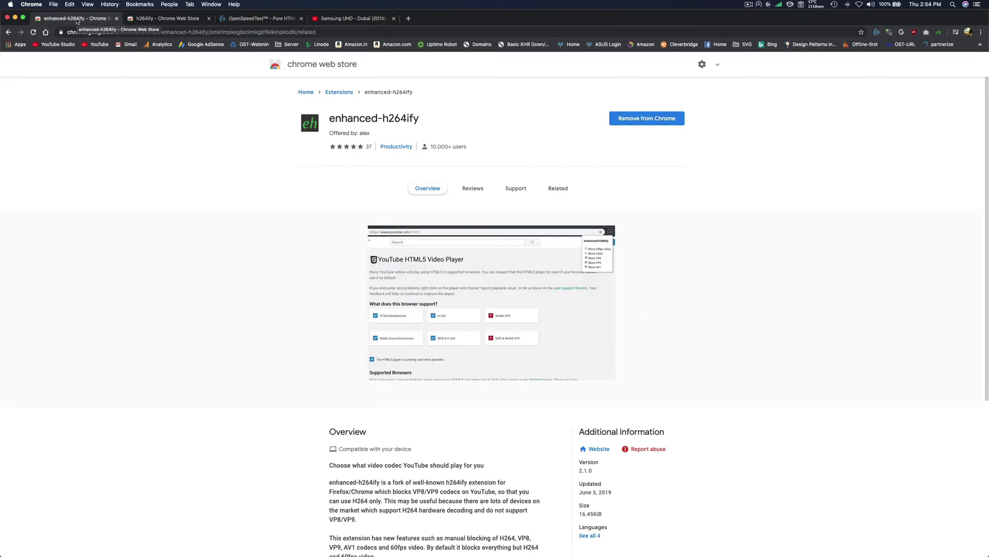
left_click(341, 21)
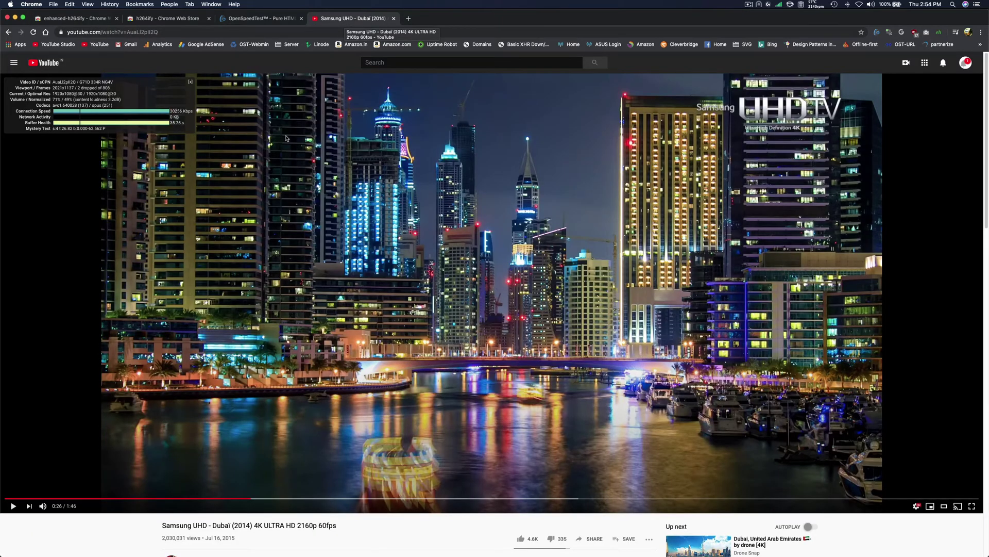
left_click(188, 21)
left_click(228, 20)
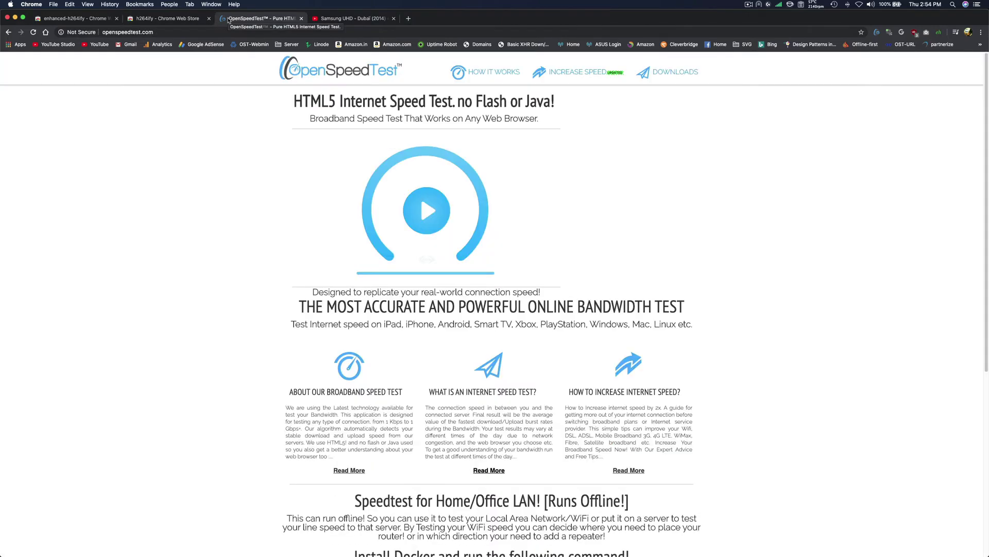
Step: Return to the h264ify extension's Chrome Web Store listing
left_click(177, 21)
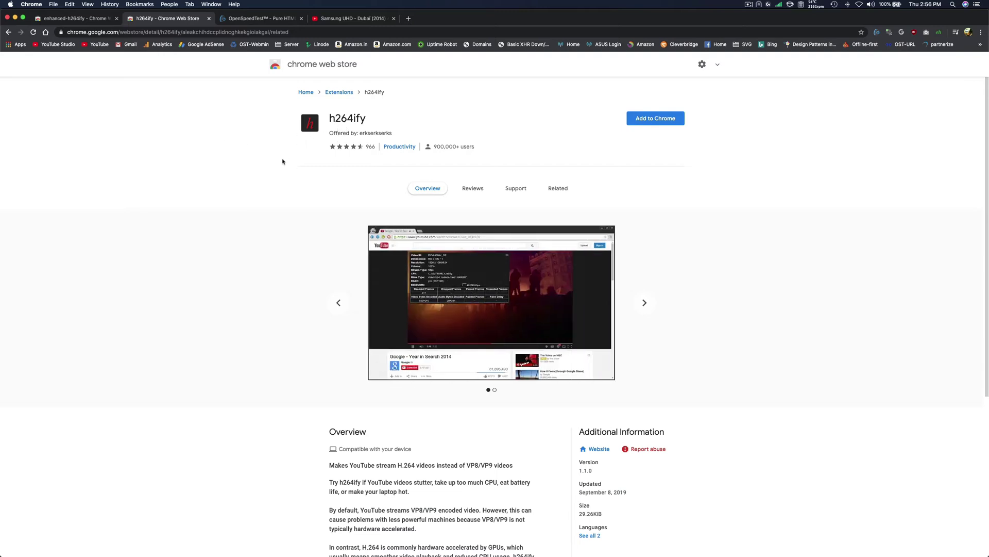
Step: Check the enhanced-h264ify listing, then return to the Dubai video playing as avc1
left_click(76, 19)
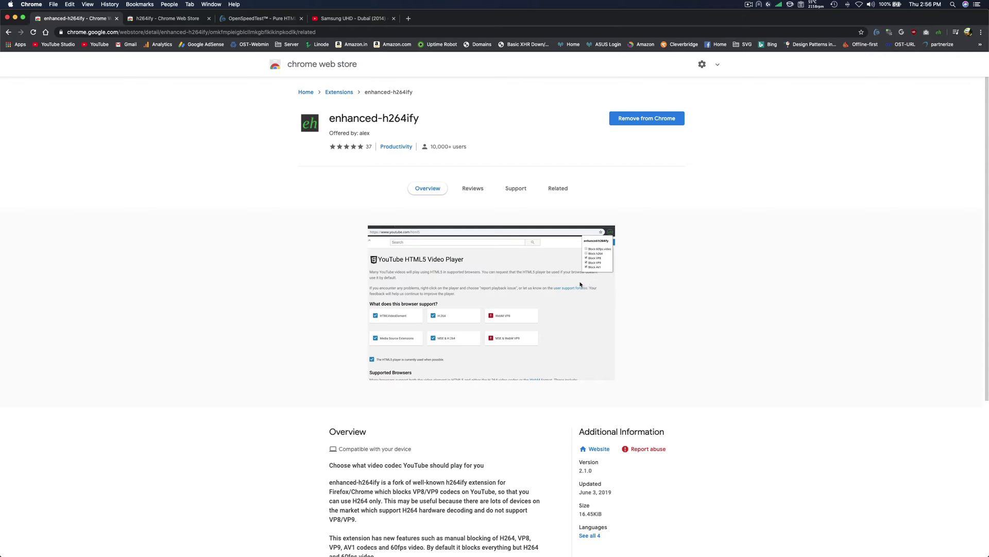
left_click(363, 20)
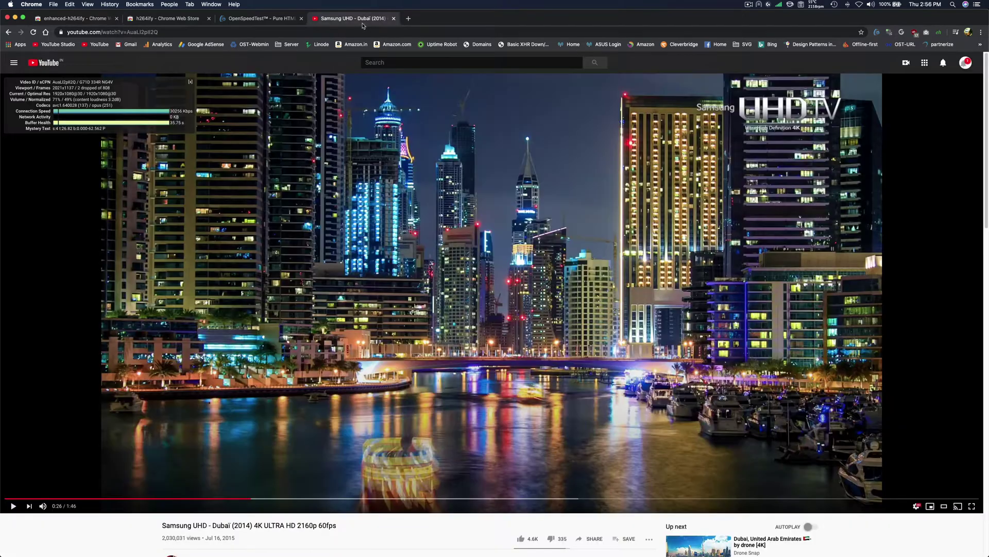
Step: Unblock VP9 in enhanced-h264ify, keep AV1 blocked, and reload the video page
left_click(940, 33)
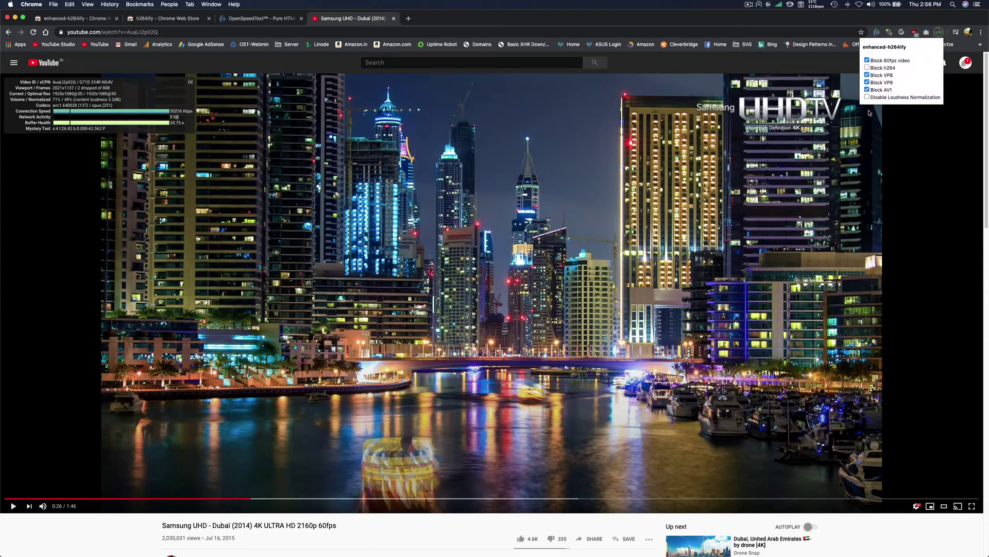
left_click(867, 82)
left_click(867, 89)
left_click(33, 32)
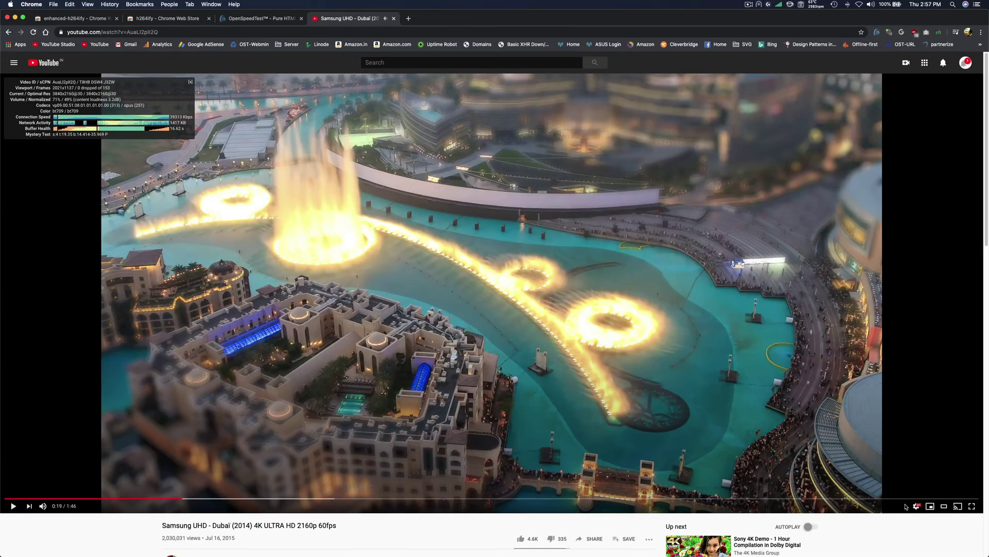
Step: Confirm in the player's quality settings that 2160p is now available
left_click(917, 506)
left_click(909, 487)
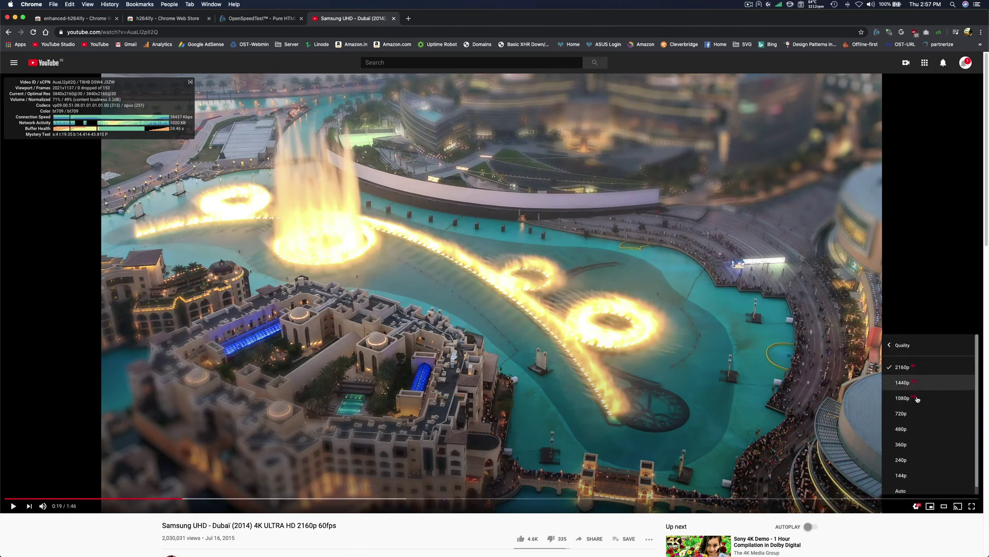
left_click(585, 280)
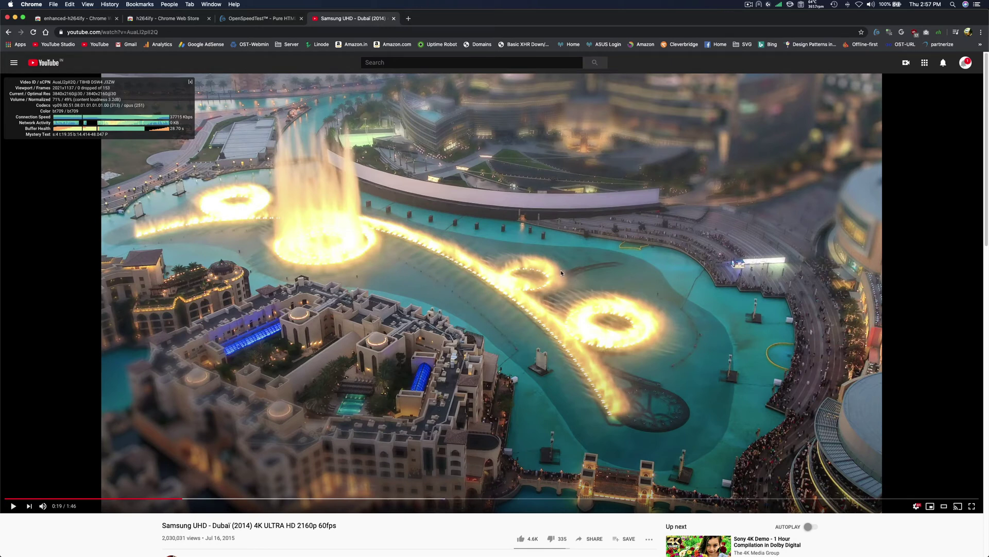
left_click(916, 507)
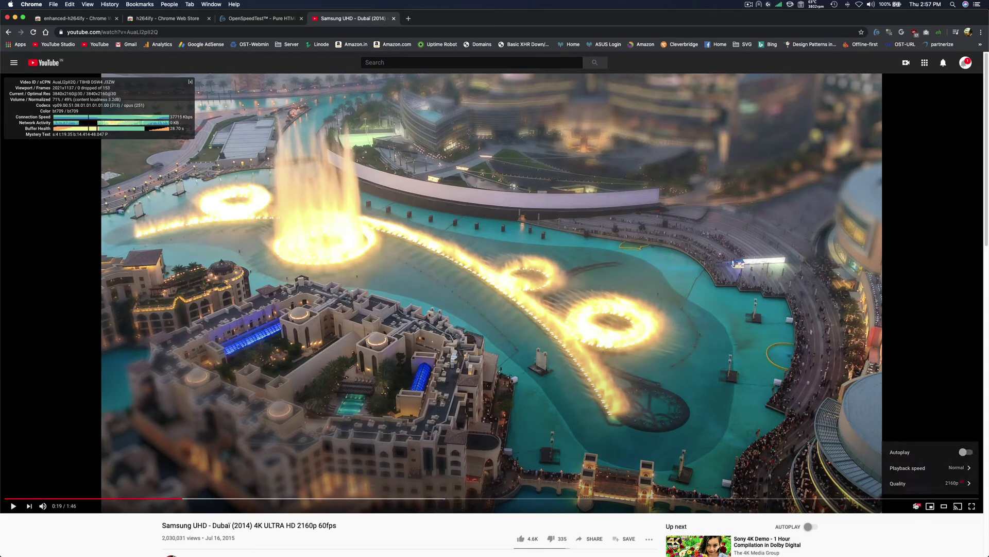
left_click(923, 485)
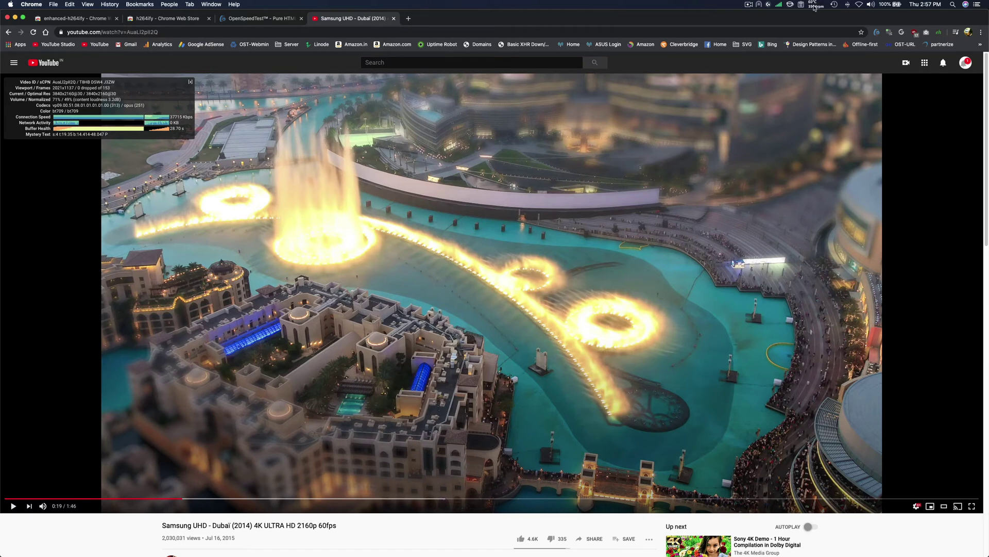
Step: Re-enable Block VP9 in enhanced-h264ify and reload the video page
left_click(938, 32)
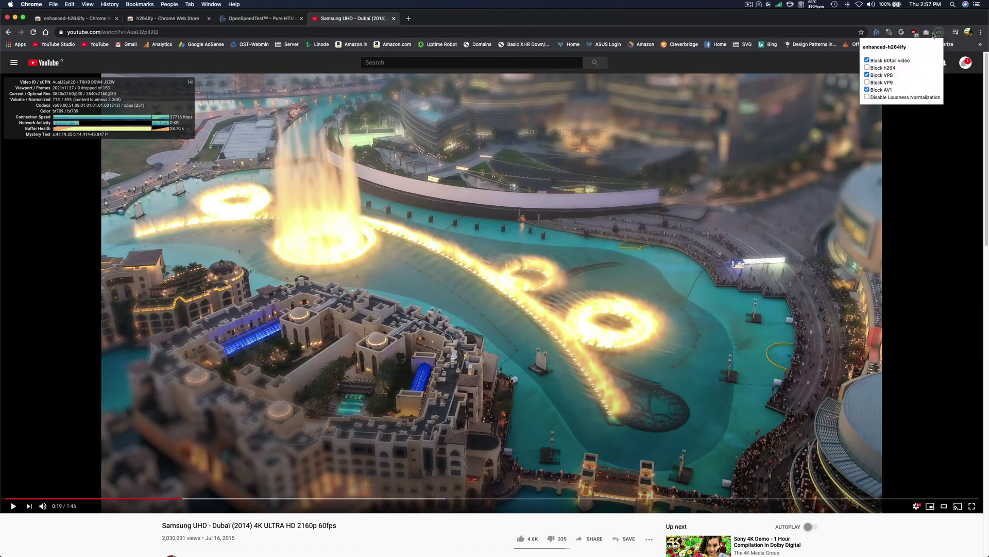
left_click(868, 82)
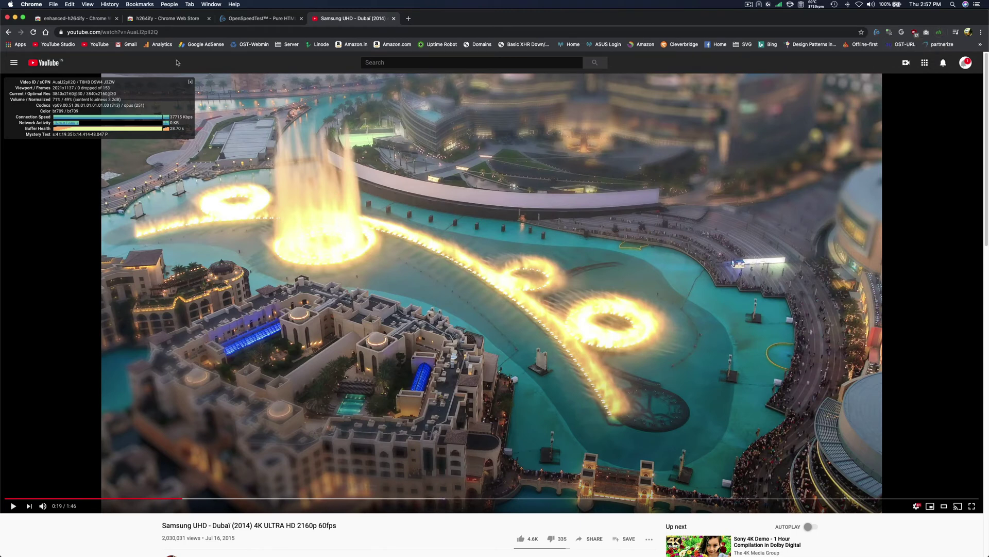
left_click(33, 32)
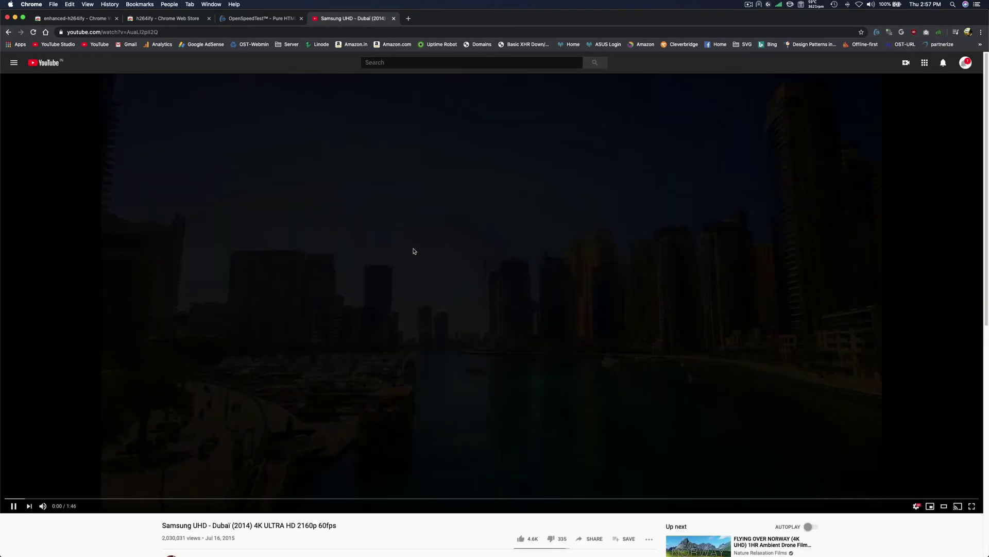
Step: Show Stats for nerds, pause, and verify avc1 with 1080p as top quality
right_click(426, 239)
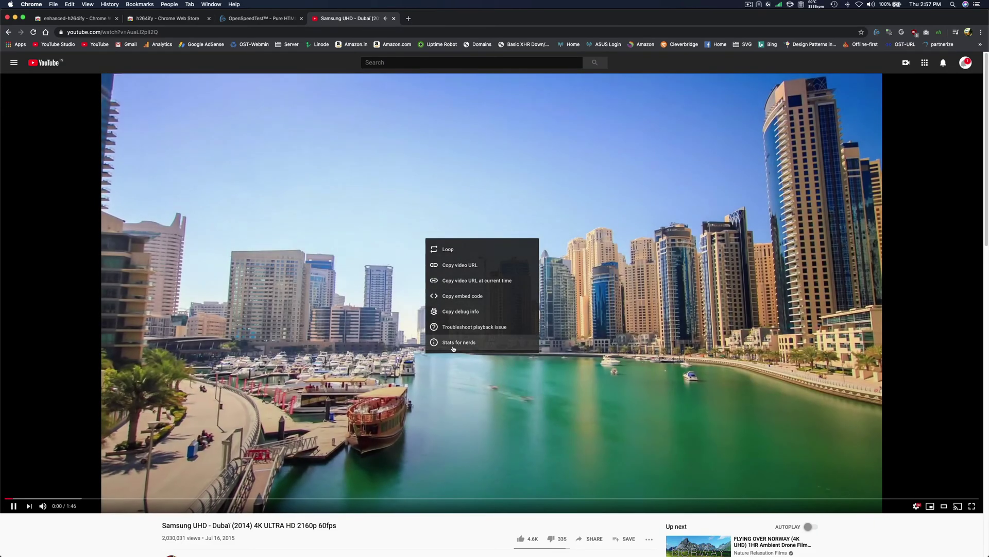
left_click(451, 342)
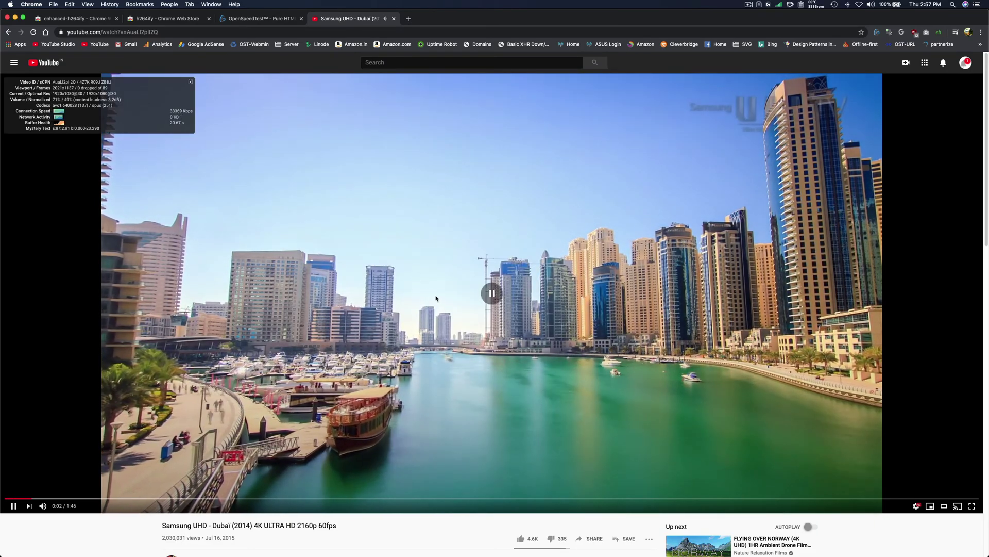
left_click(230, 223)
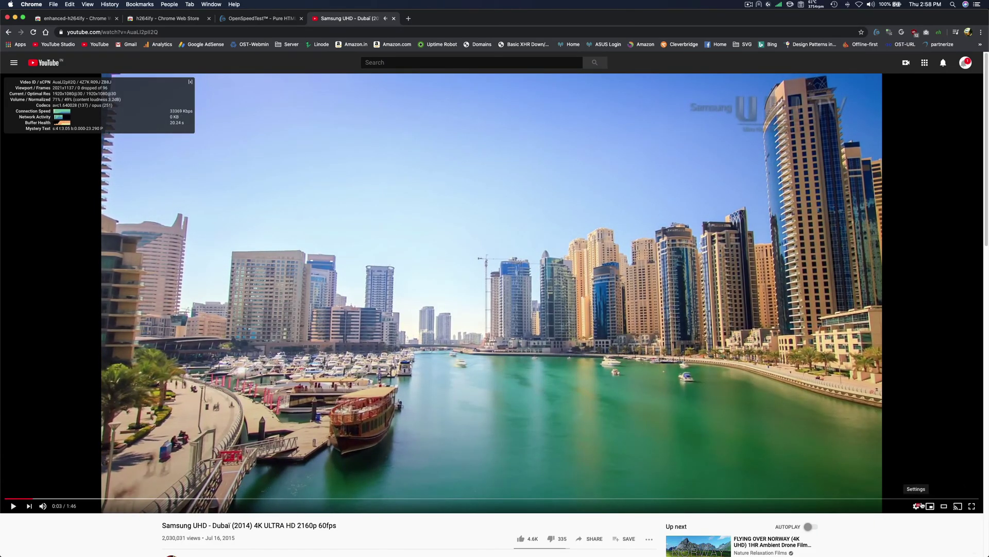
left_click(916, 505)
left_click(911, 484)
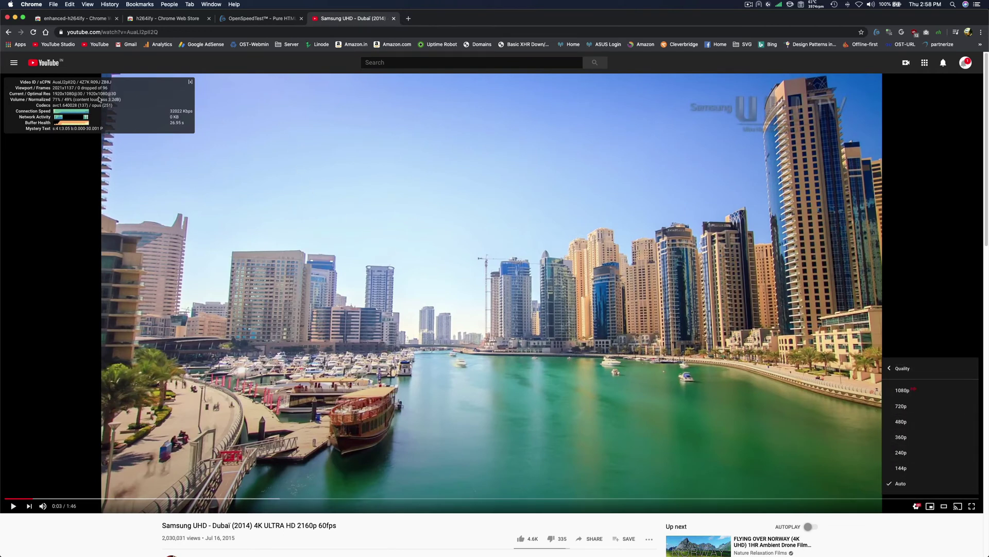
left_click(89, 87)
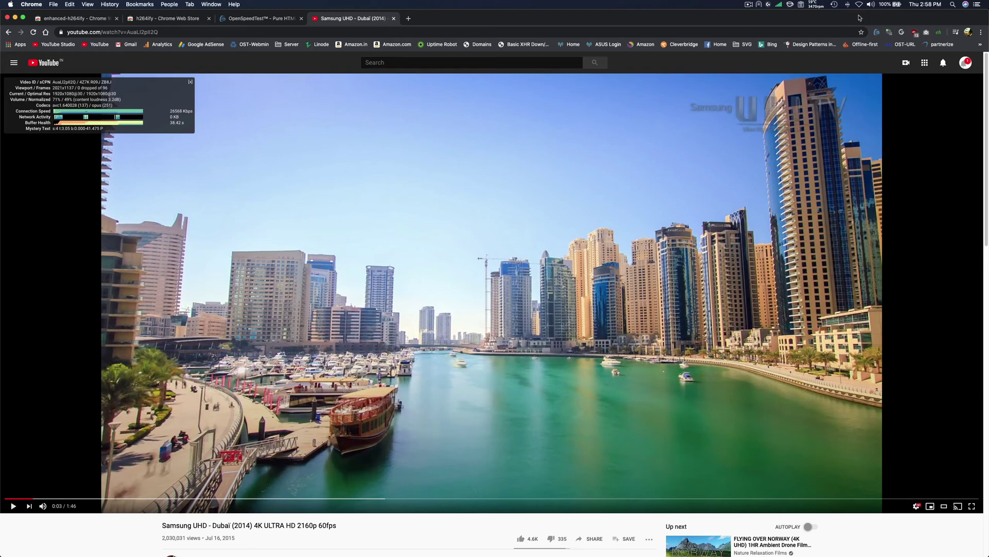
Step: Dismiss the OpenSpeedTest extension popup and show enhanced-h264ify's codec-blocking options
left_click(877, 32)
left_click(878, 32)
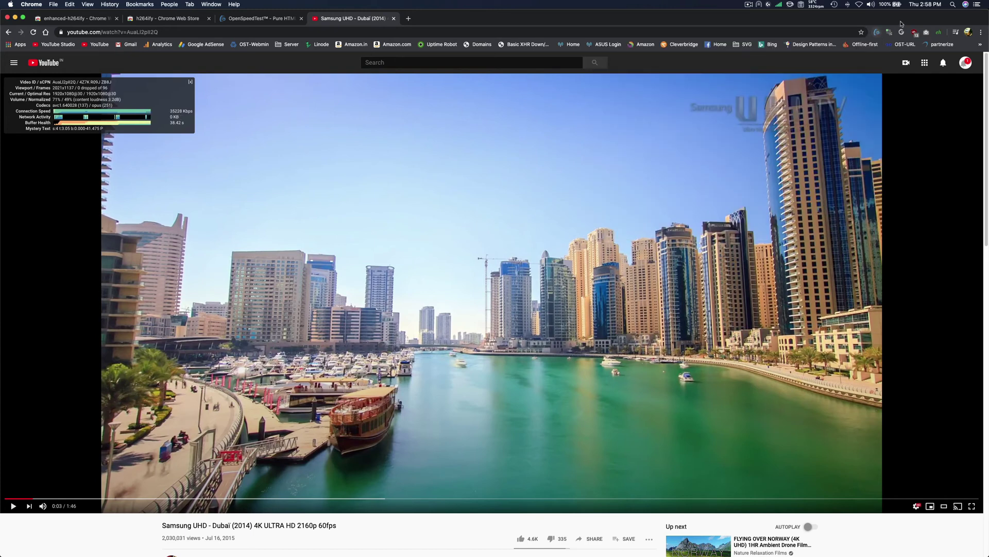
left_click(936, 33)
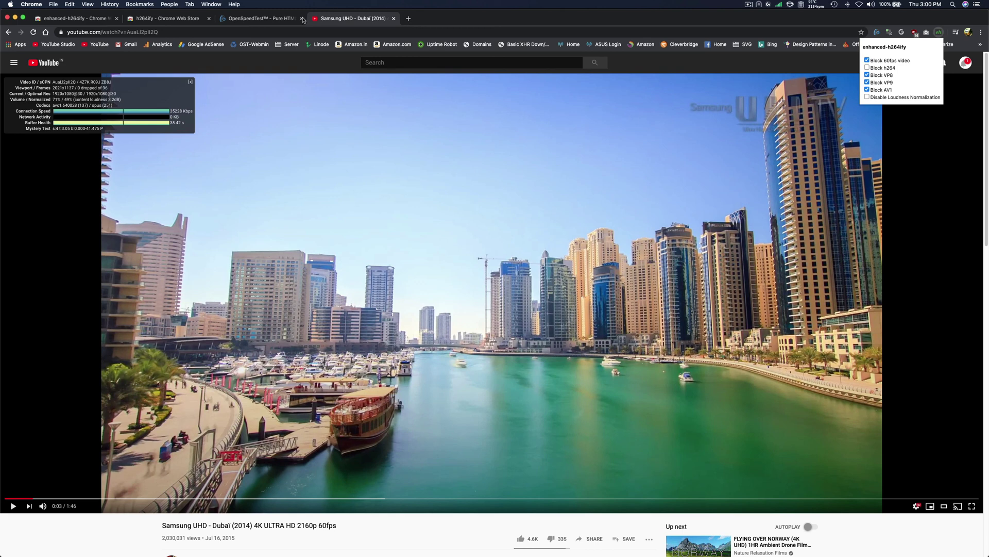
Step: Start a new internet speed test on the OpenSpeedTest page
left_click(283, 19)
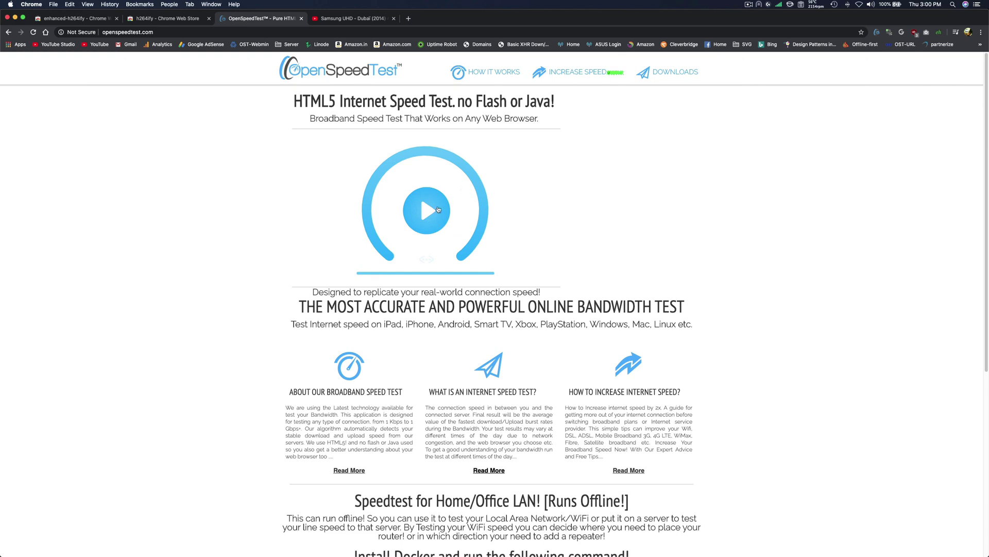
left_click(438, 210)
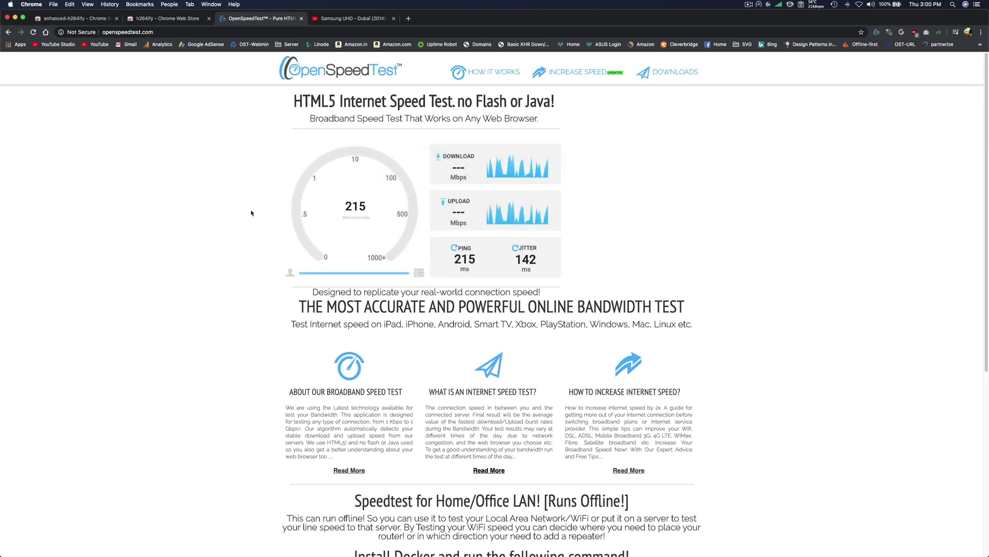